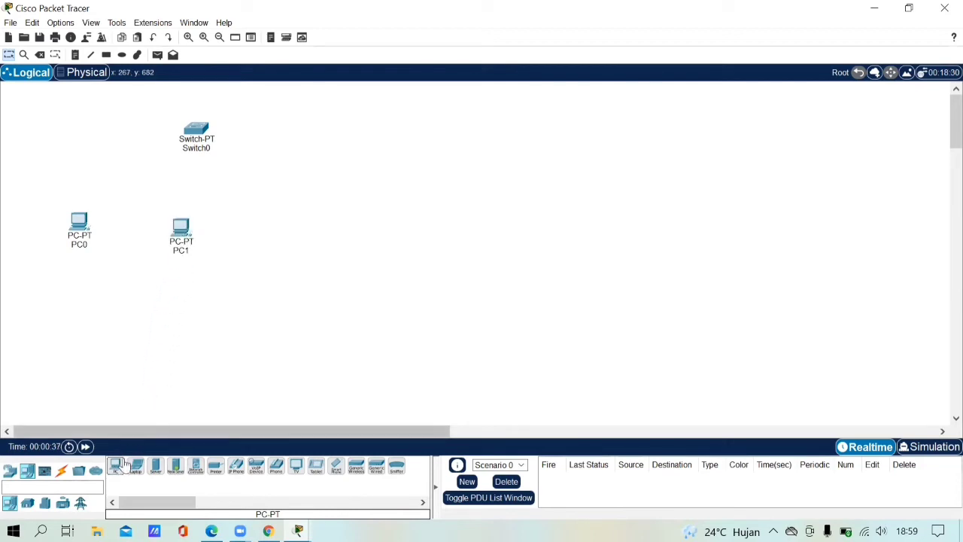
Step: Add a third PC to the workspace, level with PC1 and to its right
left_click_drag(115, 468, 282, 237)
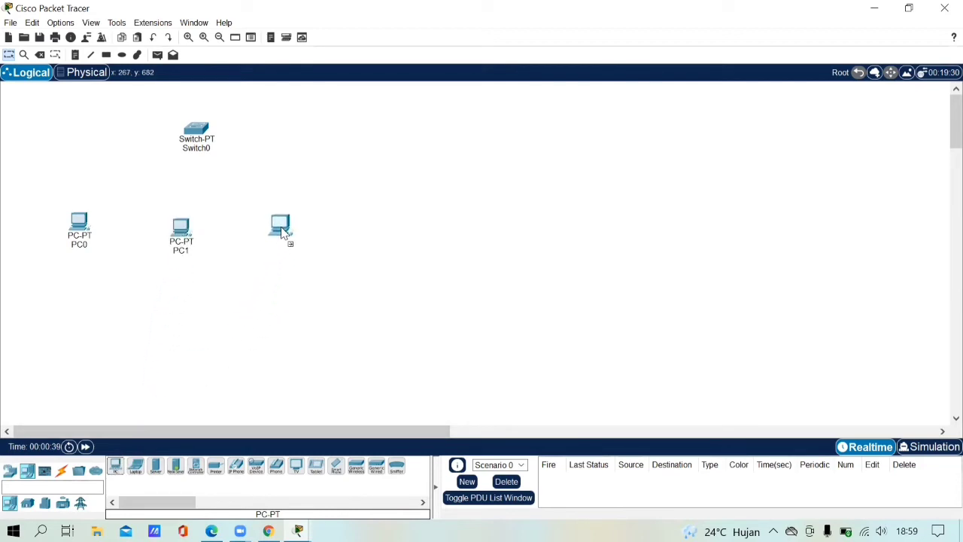
Step: Try to rename the leftmost computer, PC0
left_click(85, 246)
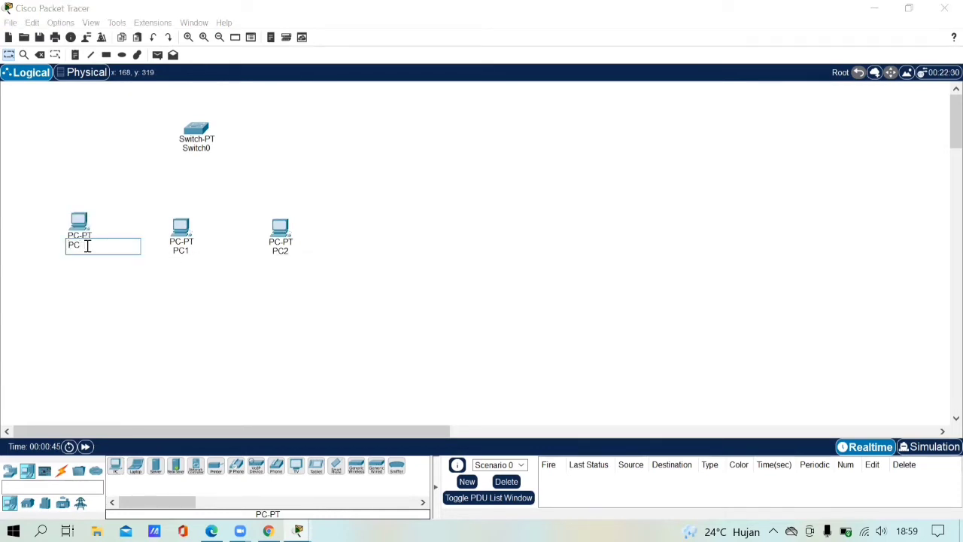
key("Return")
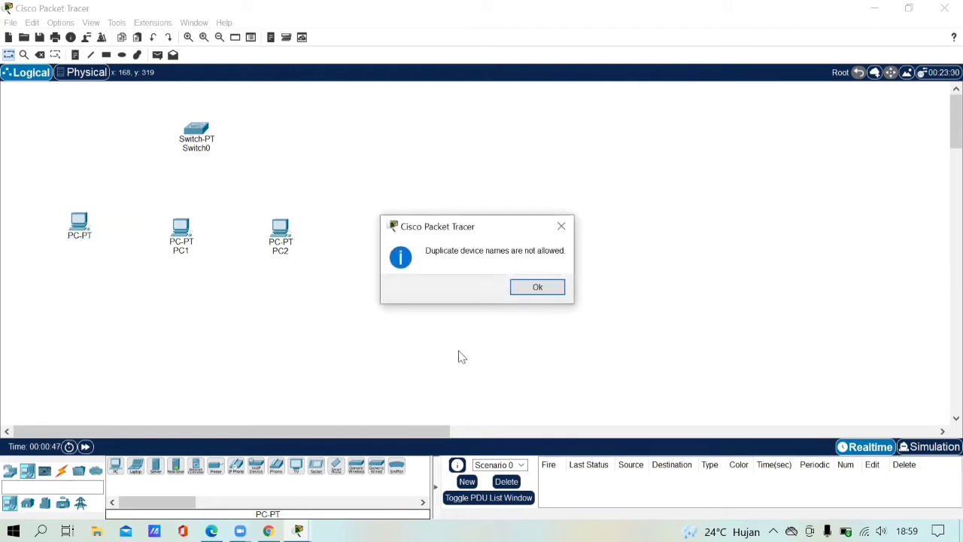
left_click(537, 286)
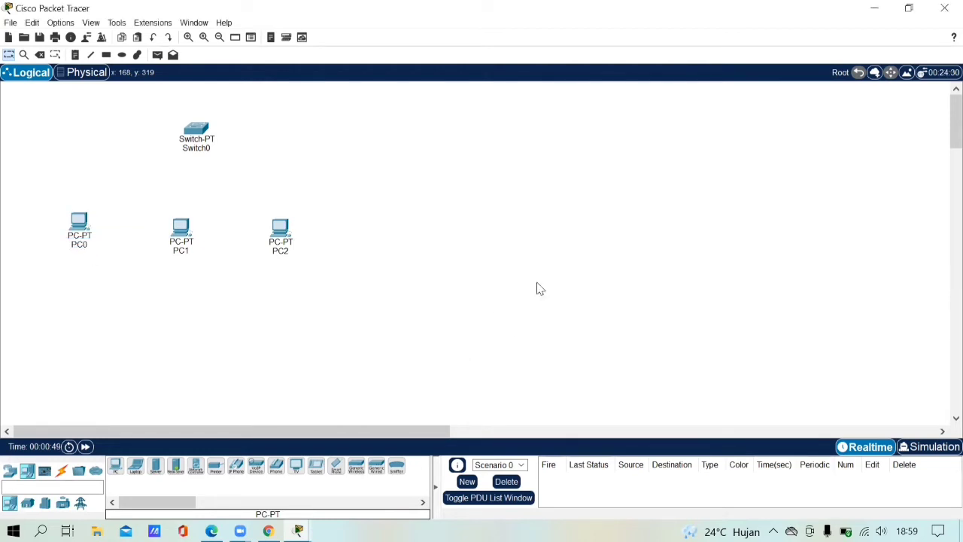
Step: Rename the rightmost computer as PC3, the middle one as PC2 and the leftmost one as PC1
left_click(285, 255)
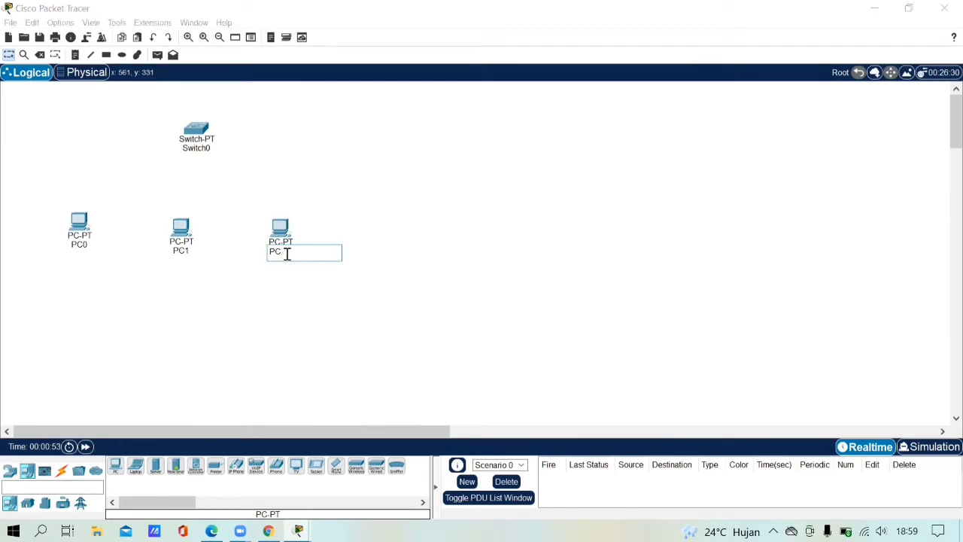
type("3")
key("Return")
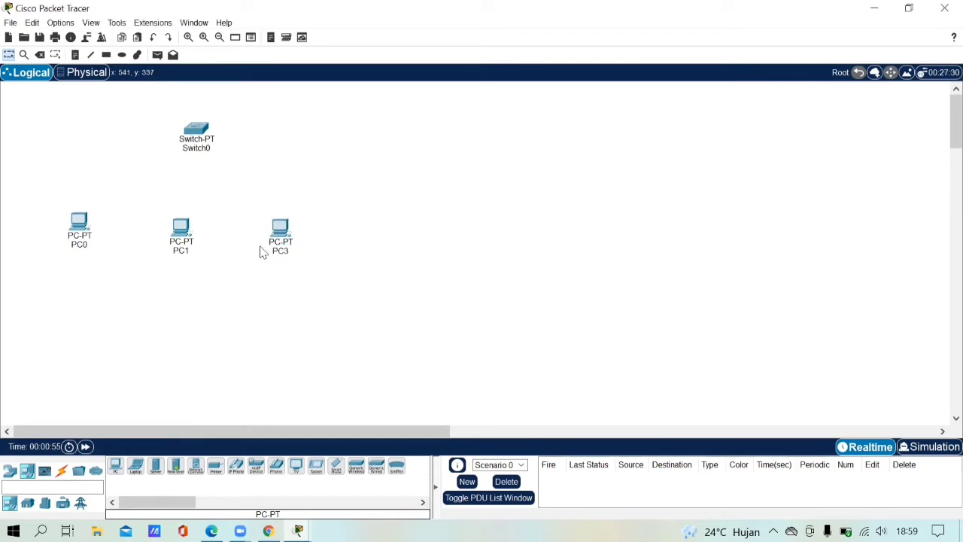
left_click(188, 253)
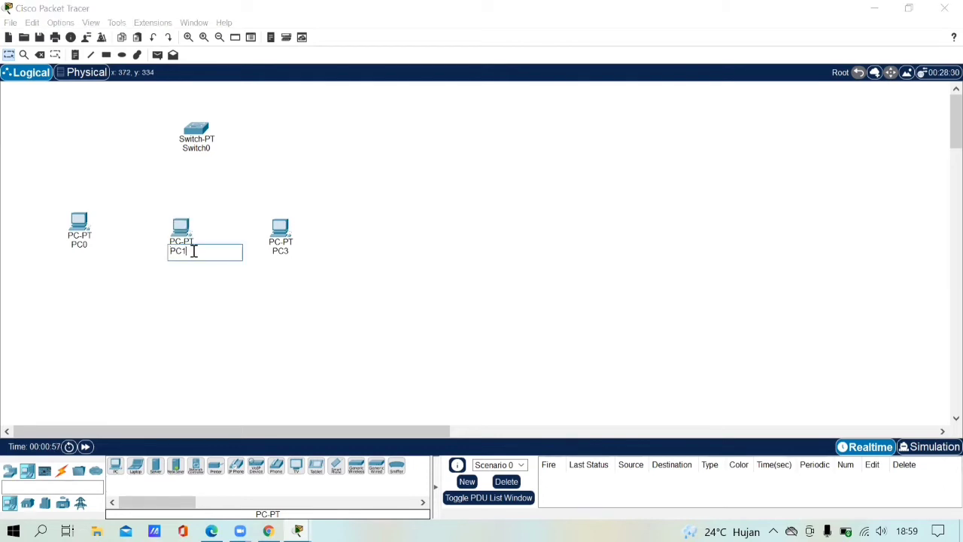
key("Return")
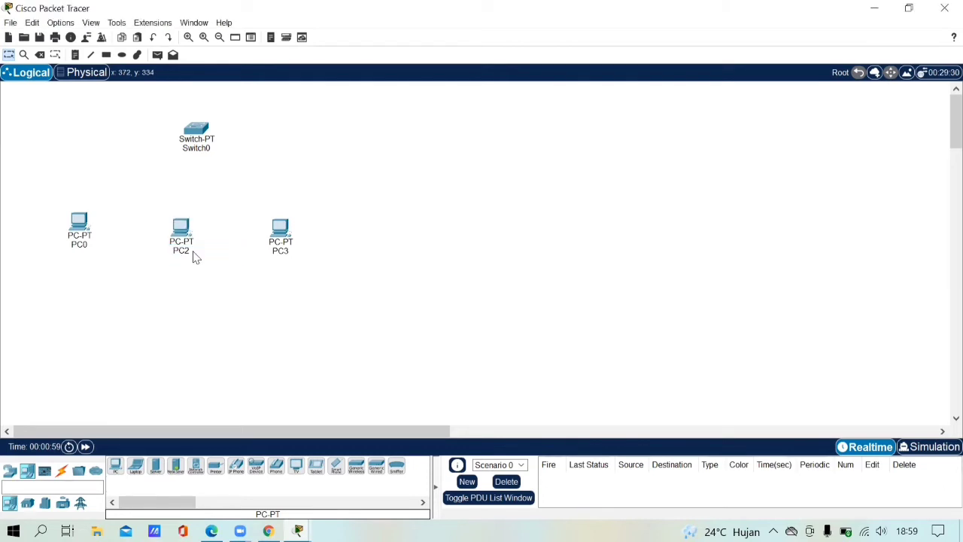
left_click(87, 247)
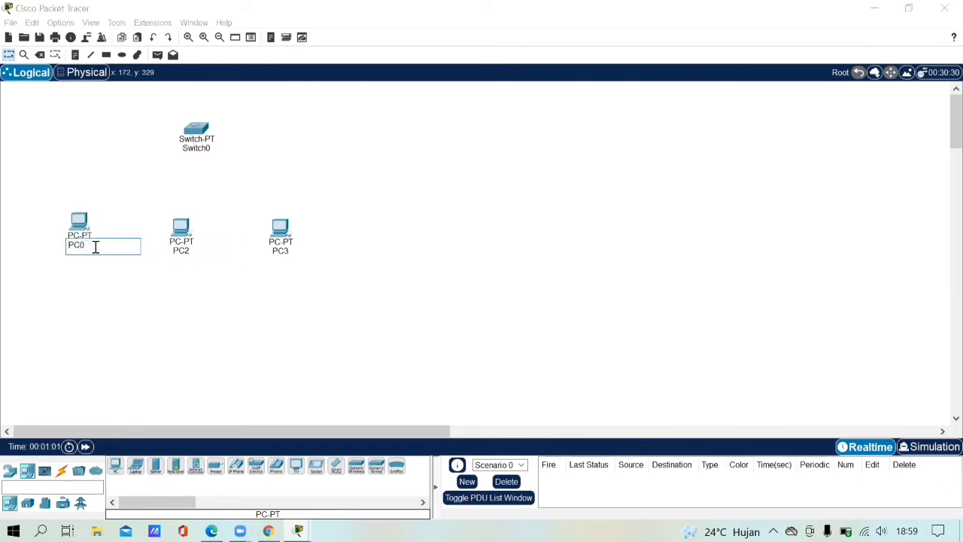
type("1")
key("Return")
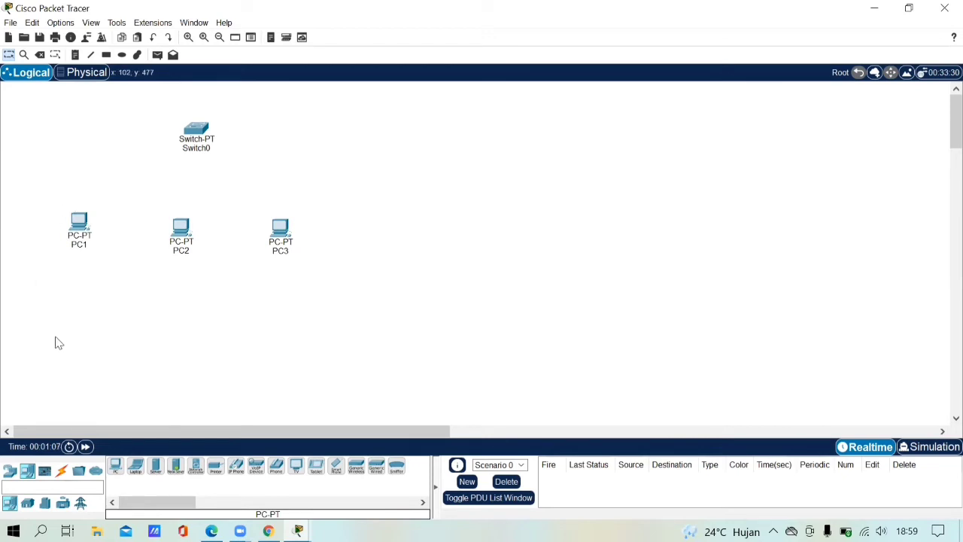
Step: Connect PC1, PC2 and PC3 to Switch0 using the automatically chosen connection type for each cable
left_click(64, 472)
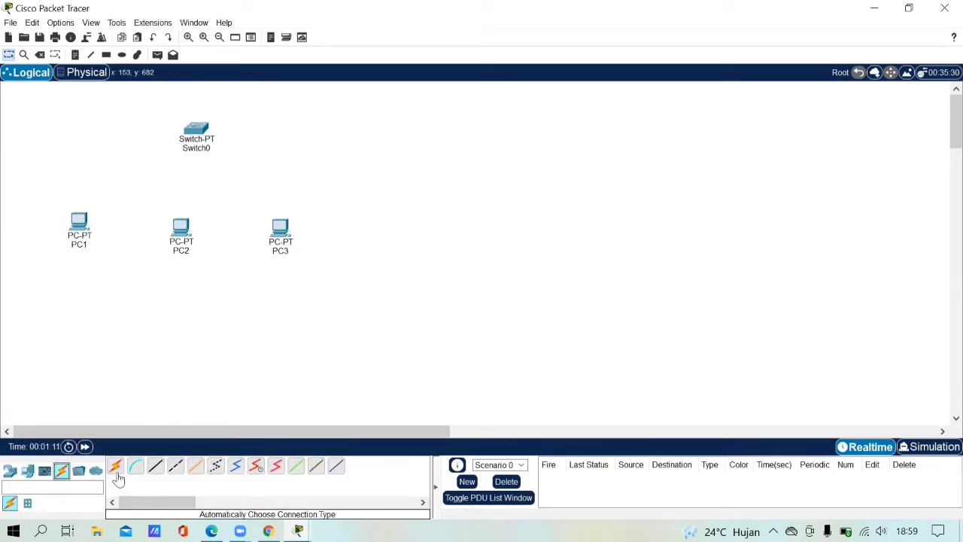
left_click(116, 468)
left_click(84, 219)
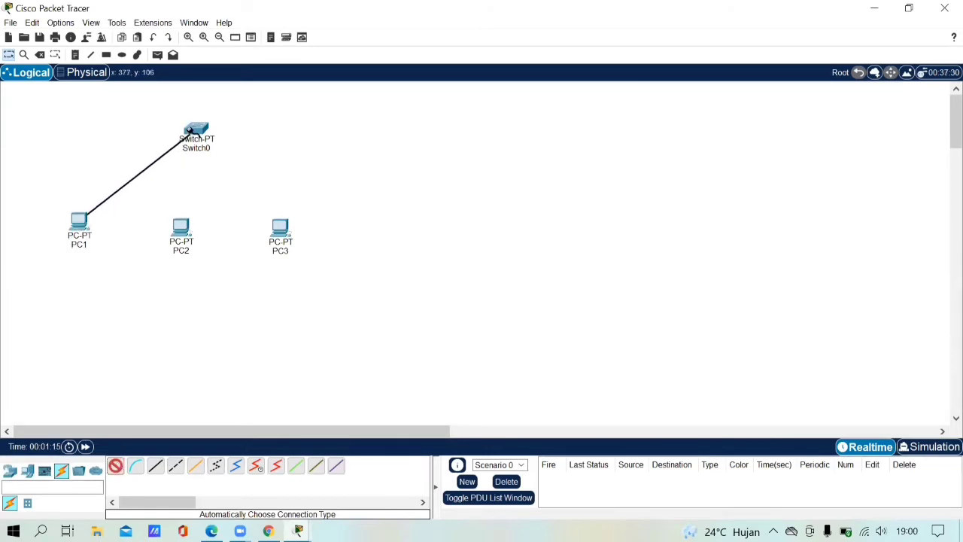
left_click(194, 133)
left_click(115, 467)
left_click(181, 234)
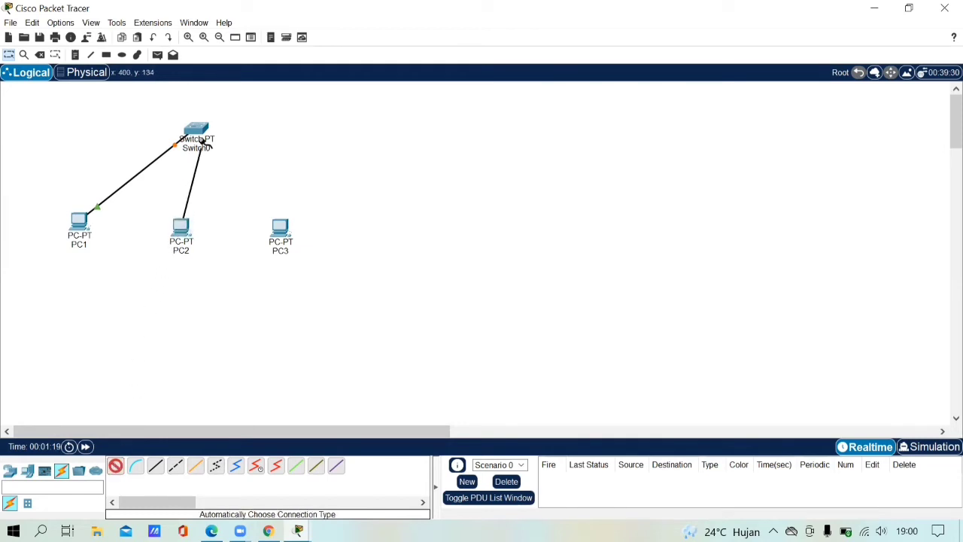
left_click(194, 132)
left_click(115, 467)
left_click(280, 229)
left_click(197, 131)
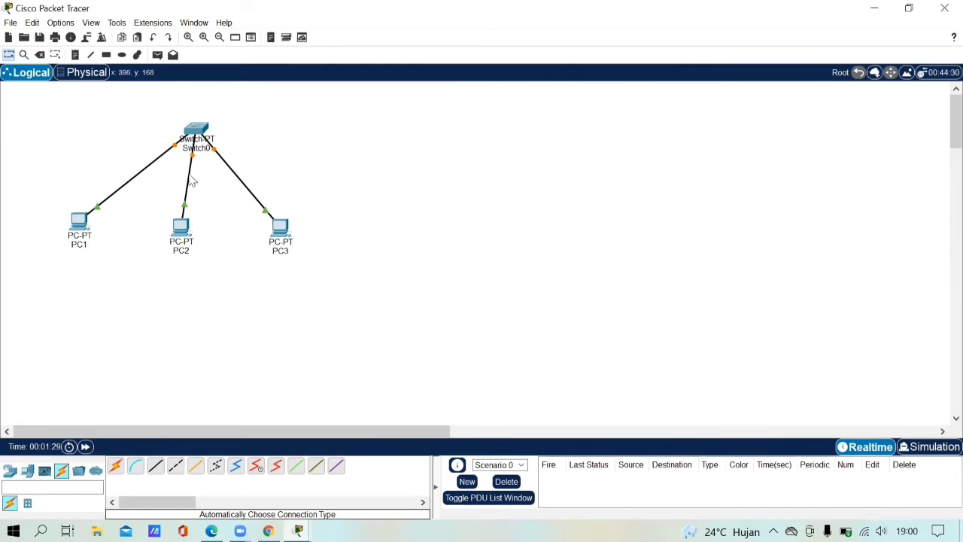
Step: Give PC1 the static IPv4 address 192.168.1.1 with subnet mask 255.255.255.0, and close its configuration
left_click(80, 225)
left_click(398, 113)
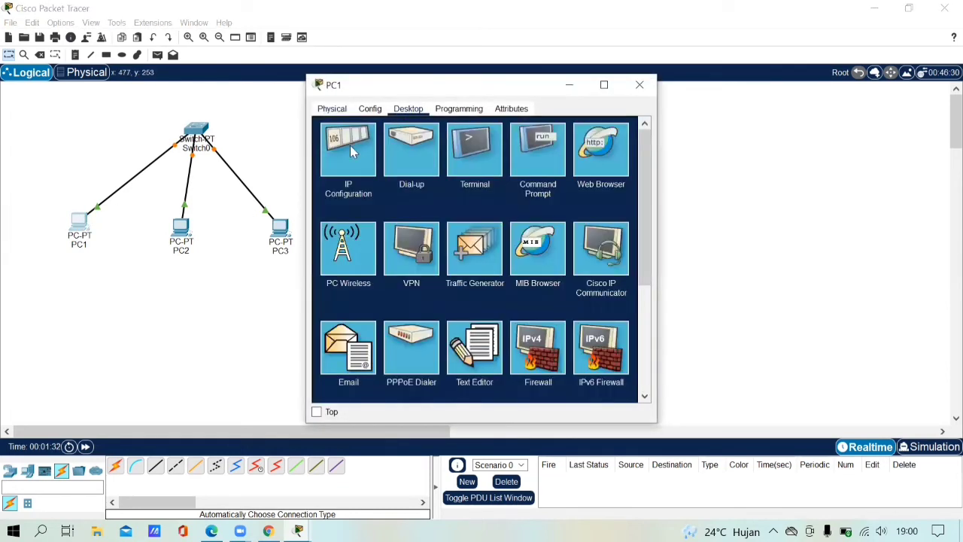
left_click(340, 161)
type("192.168.1")
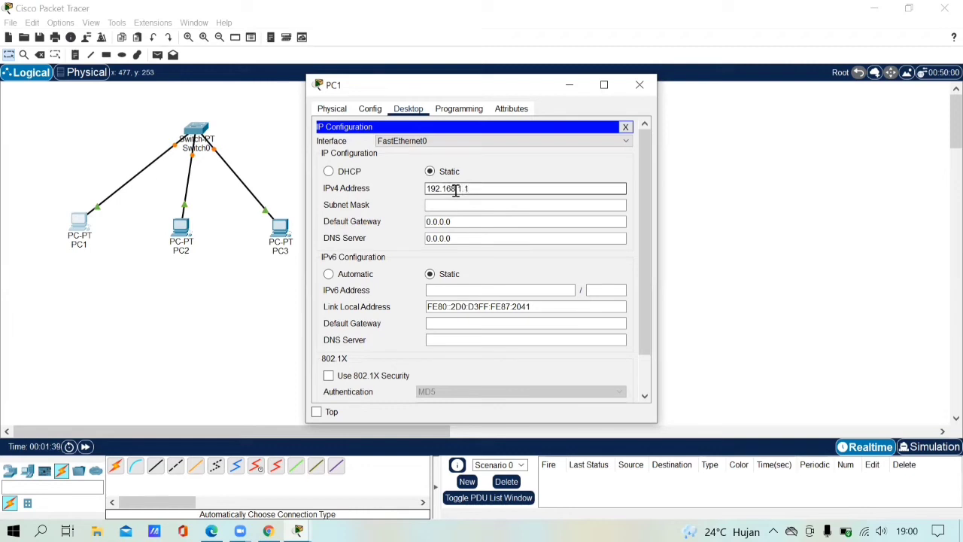
key("Tab")
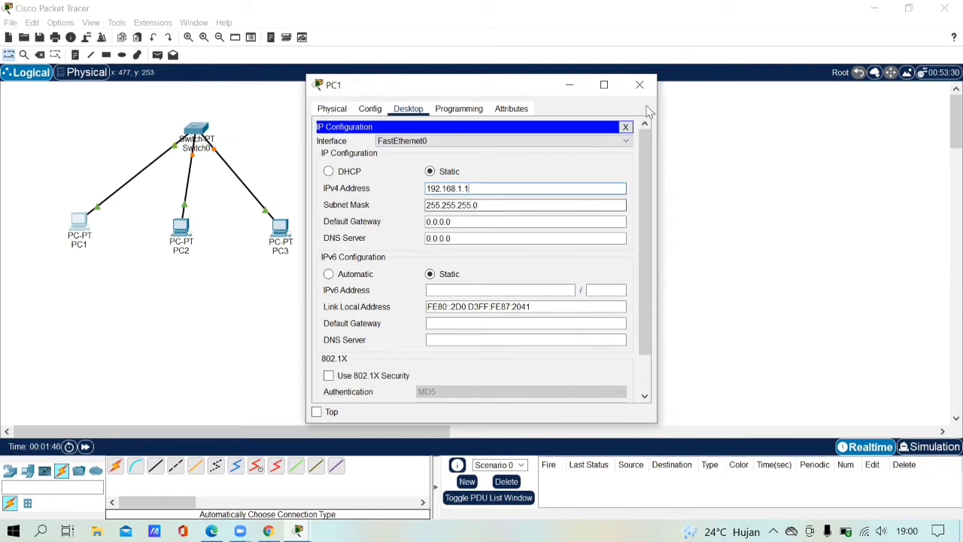
left_click(640, 84)
Step: Give PC2 the static IPv4 address 192.168.1.2 with subnet mask 255.255.255.0, and close its configuration
left_click(182, 228)
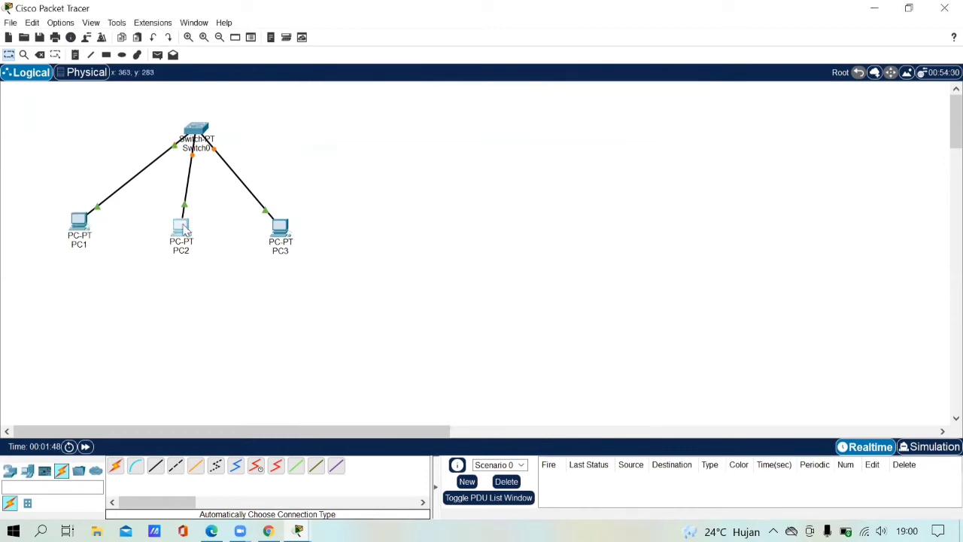
left_click(408, 109)
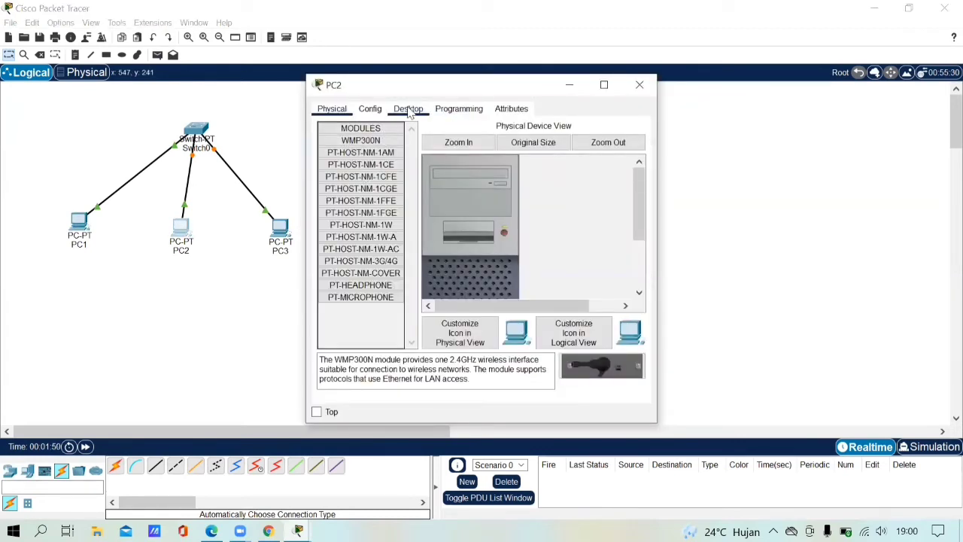
left_click(348, 154)
left_click(451, 188)
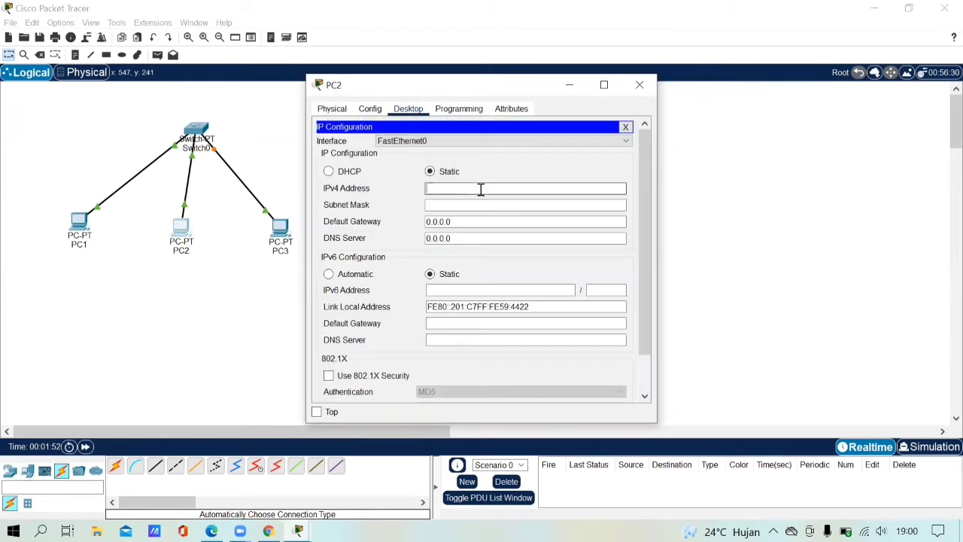
type("192.168")
key("Return")
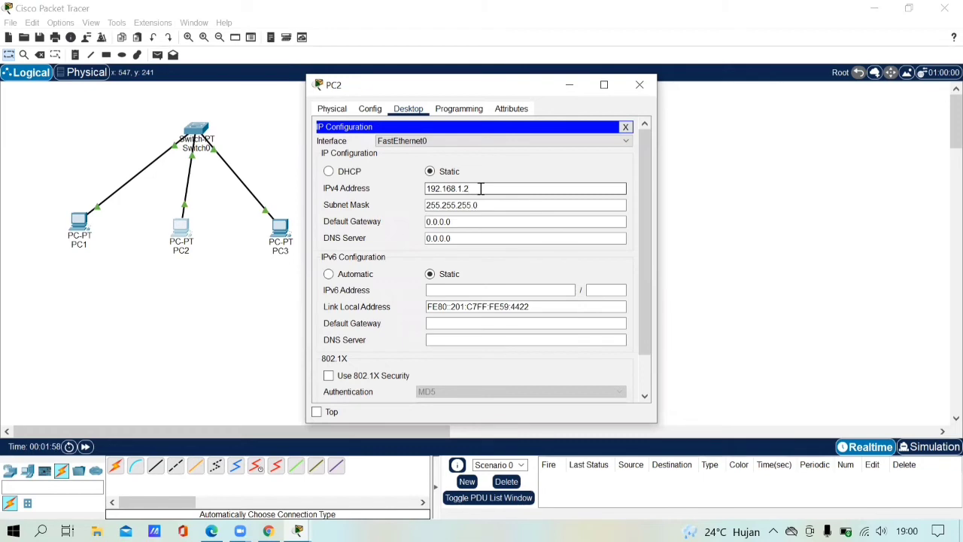
left_click(640, 84)
Step: Give PC3 the static IPv4 address 192.168.1.3 and close its configuration
left_click(281, 228)
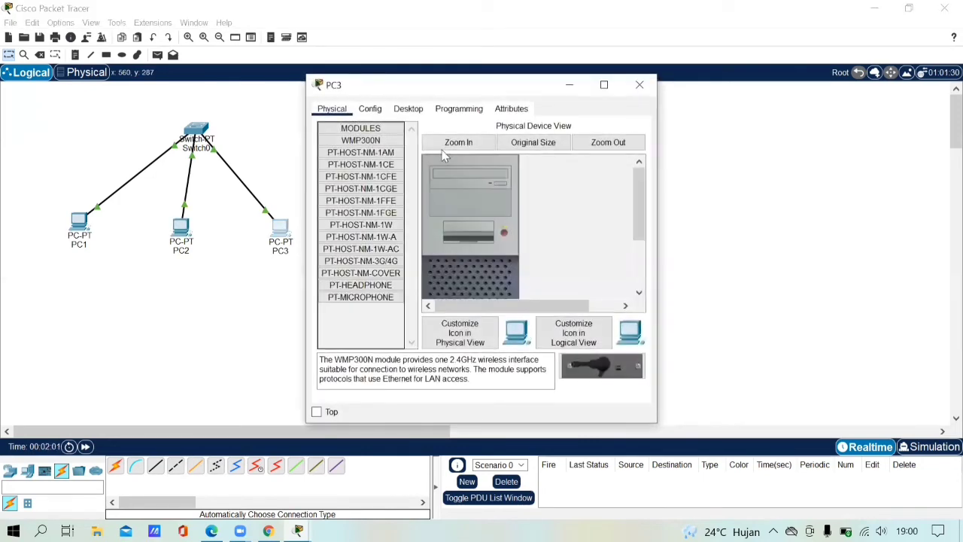
left_click(407, 111)
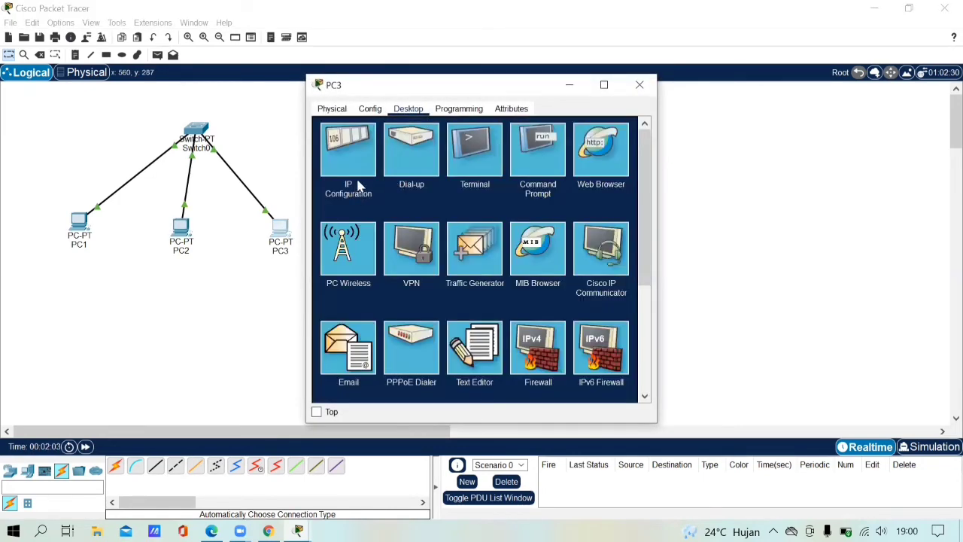
left_click(355, 157)
left_click(445, 188)
type("192.168.1.3")
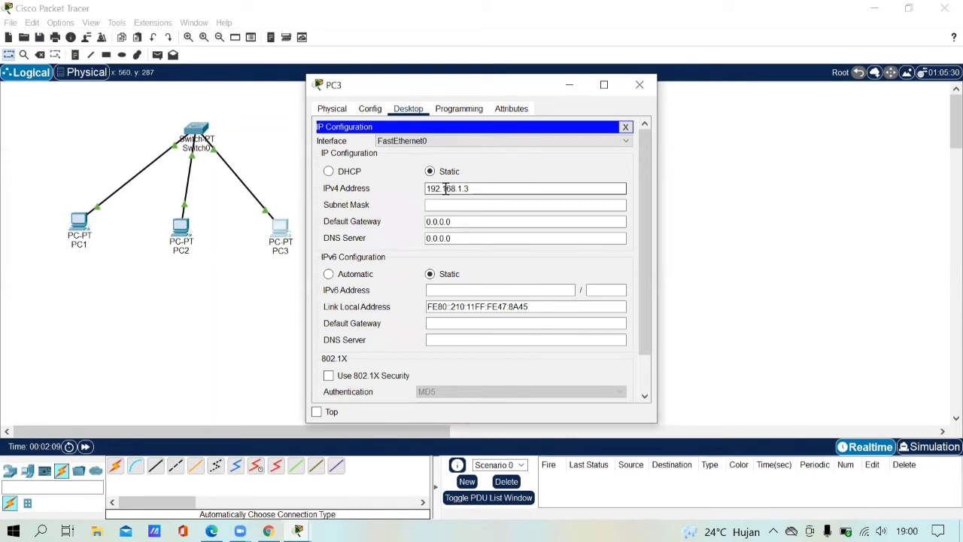
left_click(651, 90)
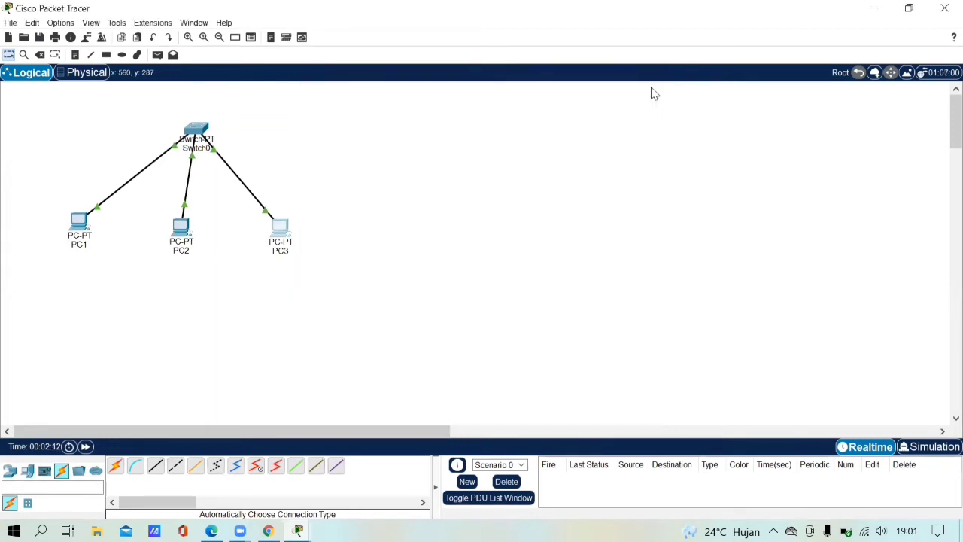
Step: Switch to Simulation mode and create a simple PDU from PC1 to PC3
left_click(933, 449)
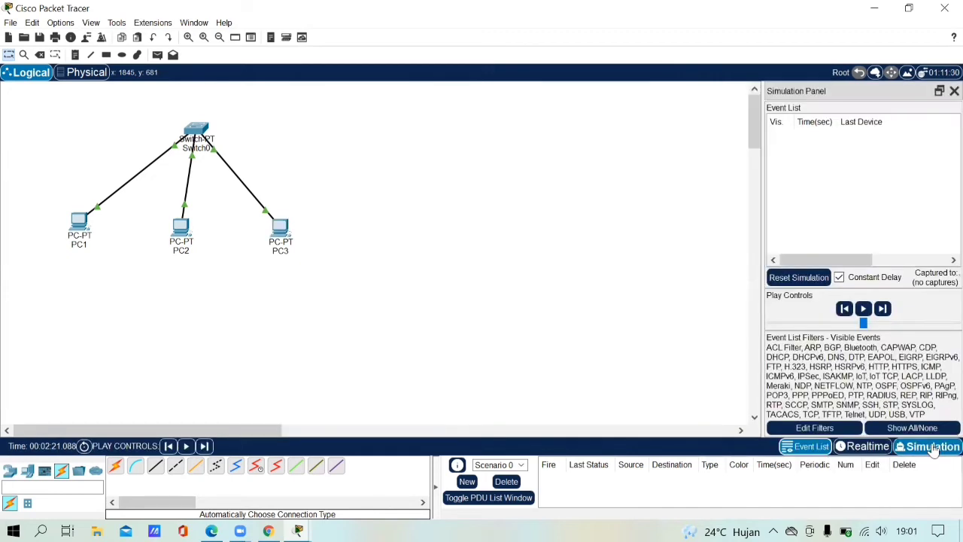
left_click(158, 56)
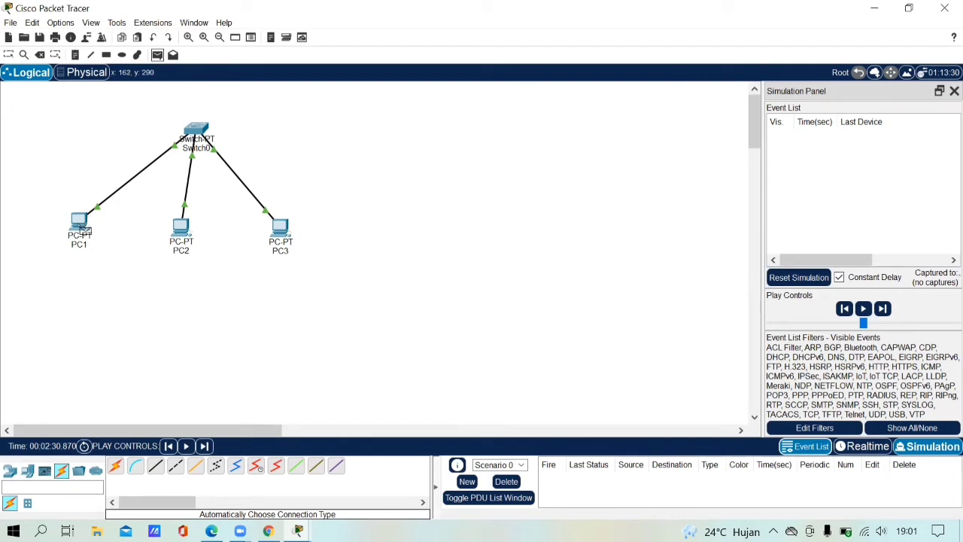
left_click(81, 224)
left_click(280, 229)
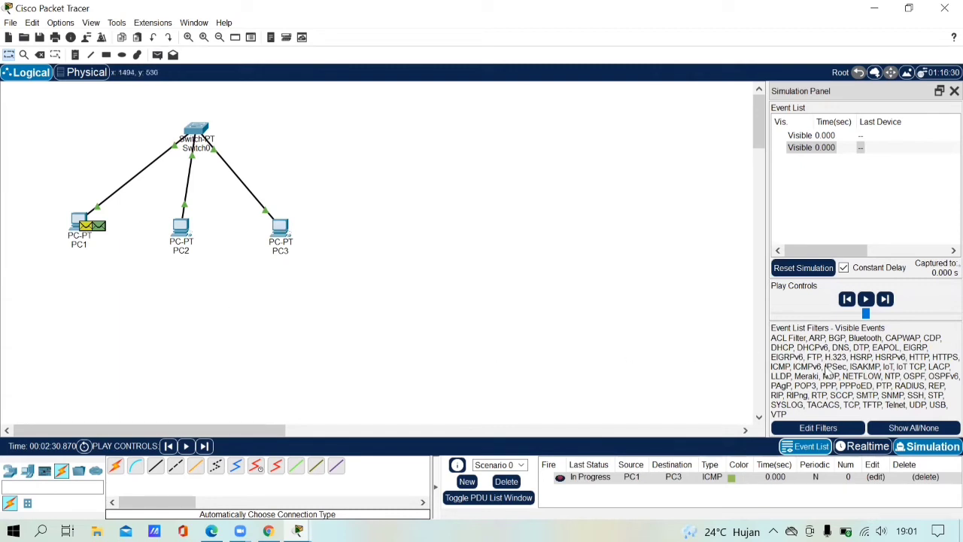
Step: Clear all visible event types from the simulation filters and enable only ARP
left_click(915, 428)
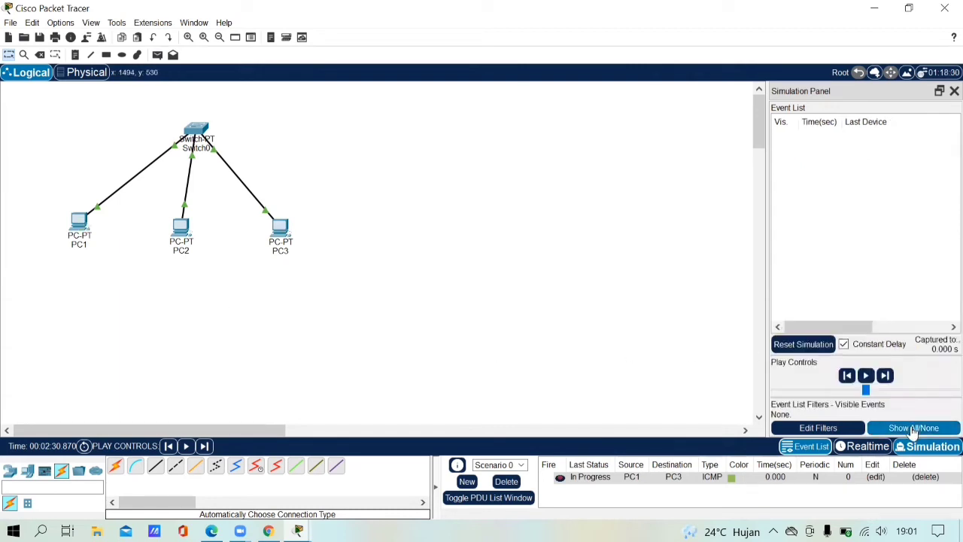
left_click(818, 427)
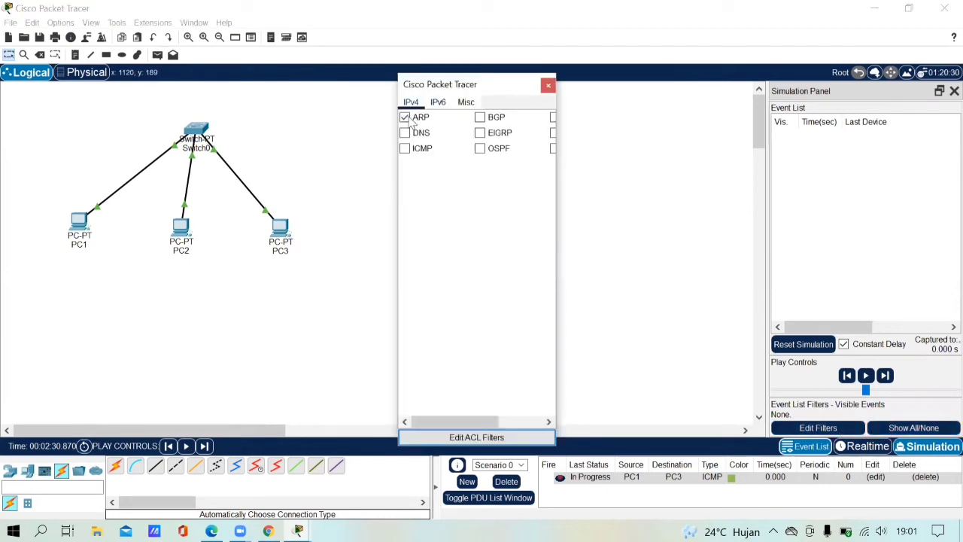
left_click(548, 85)
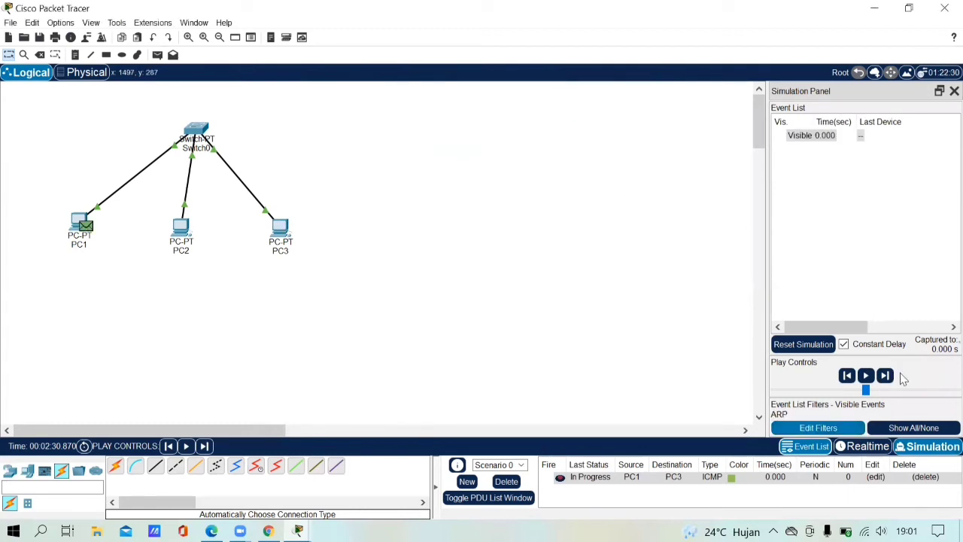
Step: Advance the simulation by two events and examine the PDU information of the packet at PC2
left_click(886, 376)
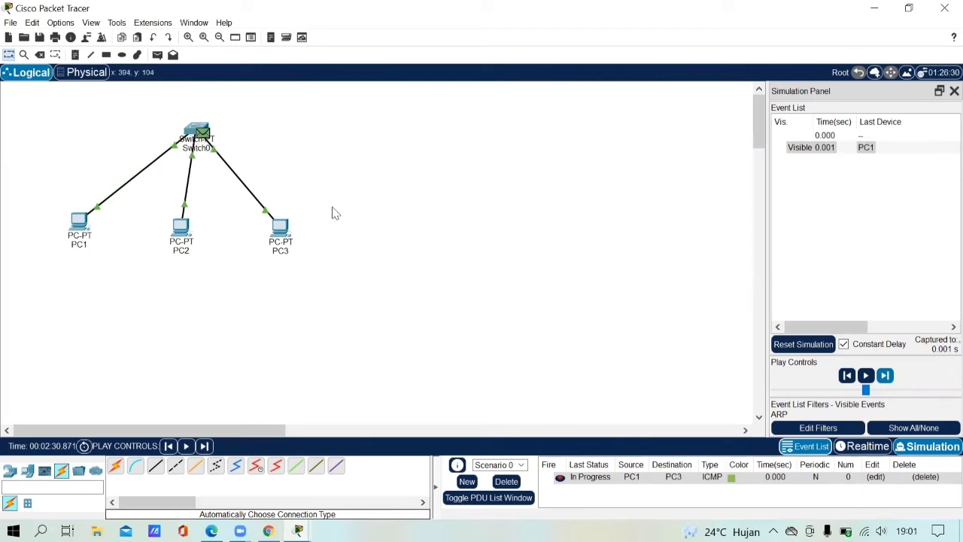
left_click(885, 375)
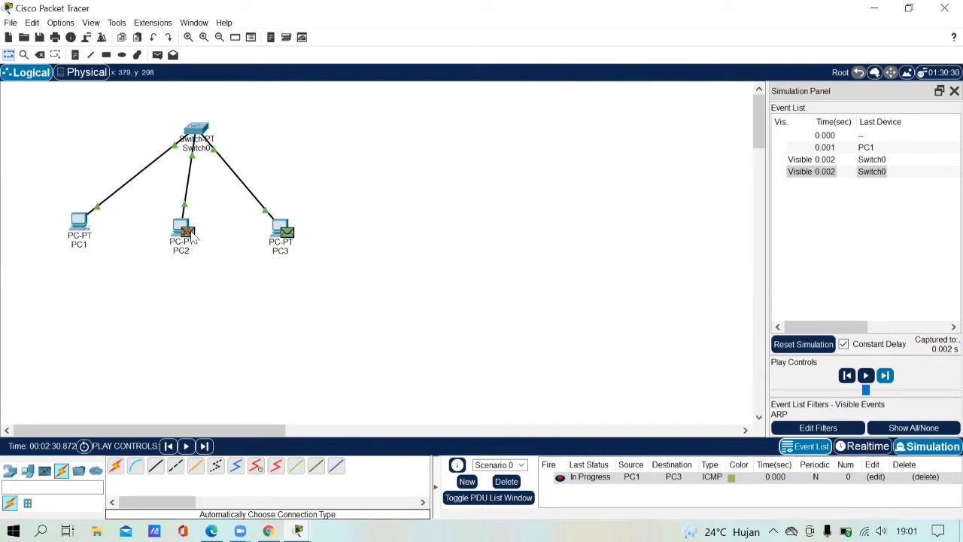
left_click(187, 231)
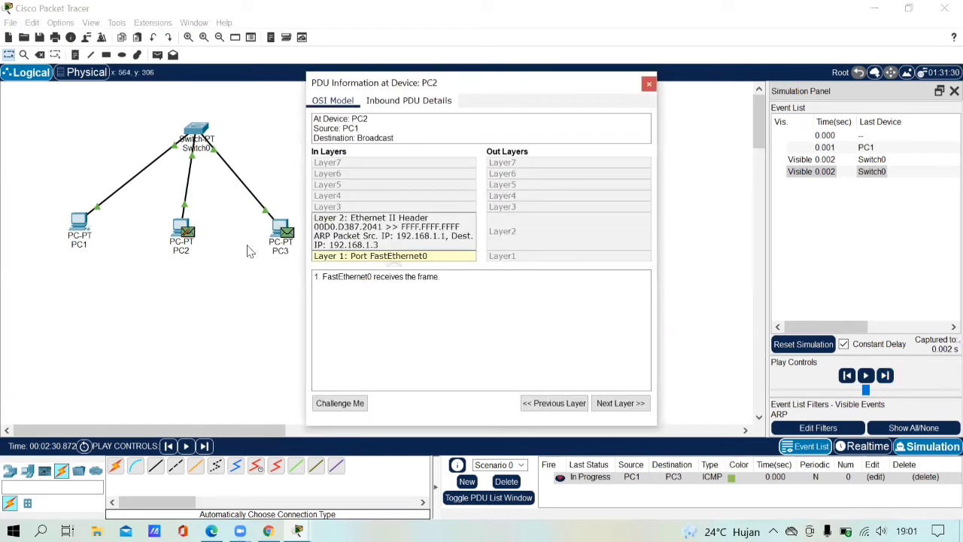
left_click(649, 86)
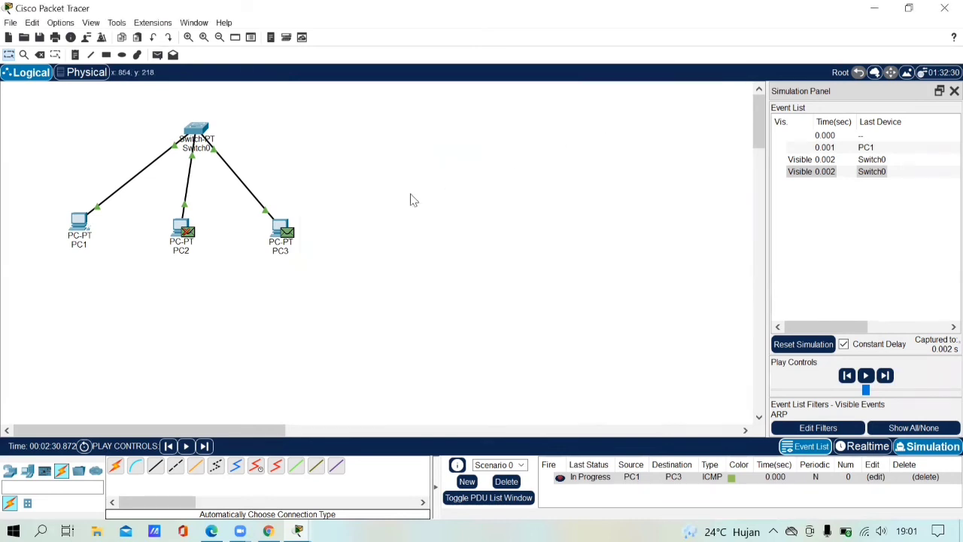
Step: Examine the PDU information of the ARP packet at PC3 and close it
left_click(290, 235)
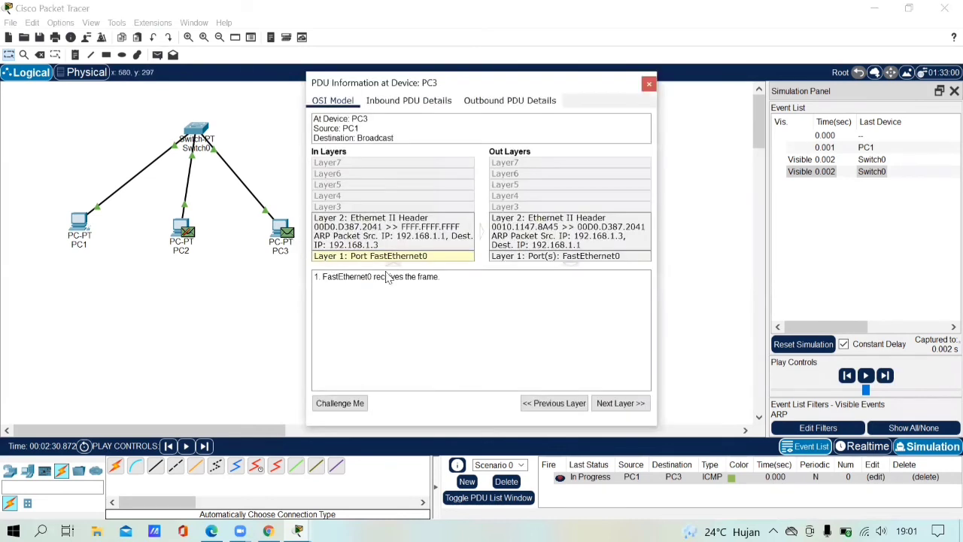
left_click(650, 85)
Step: Advance the simulation by three events to follow the ARP reply from PC3 back to PC1, and close the simulation panel
left_click(884, 376)
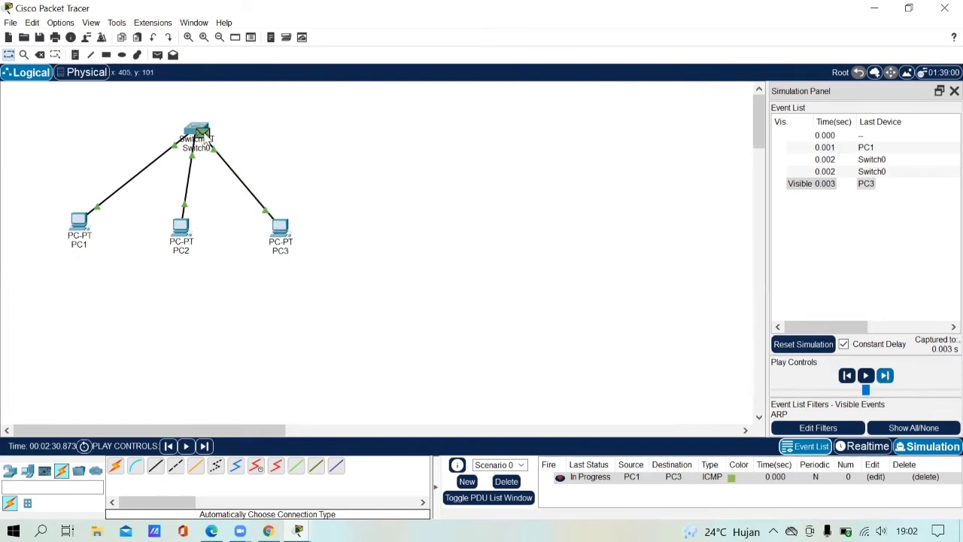
left_click(885, 376)
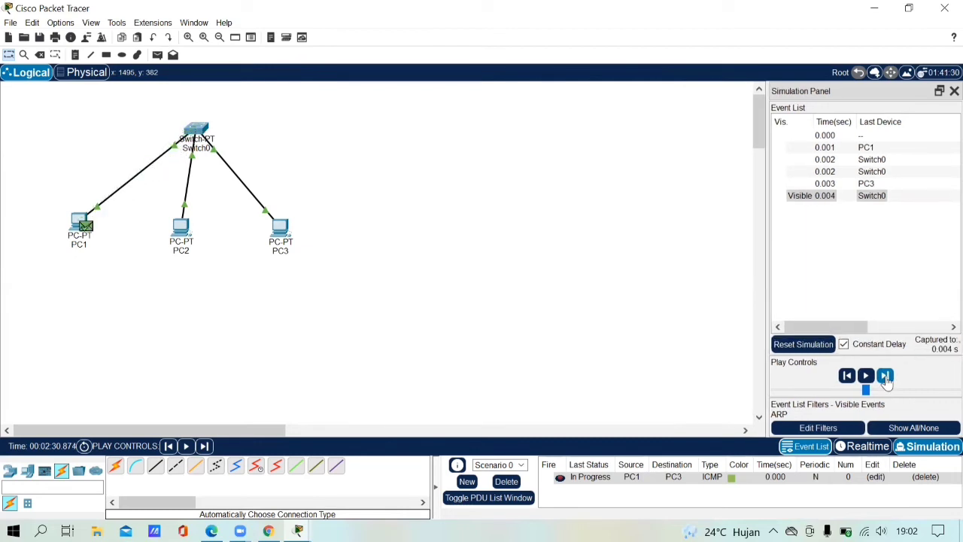
left_click(885, 375)
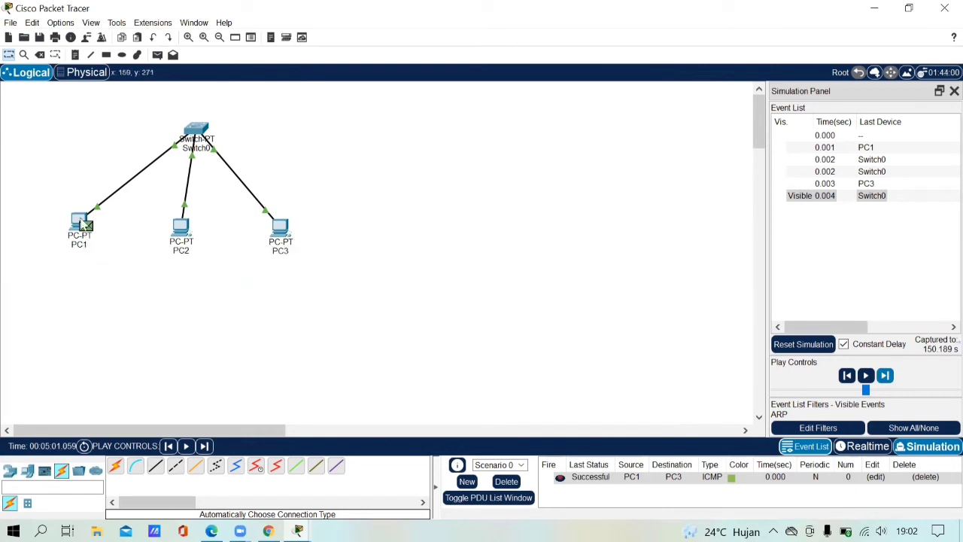
left_click(954, 91)
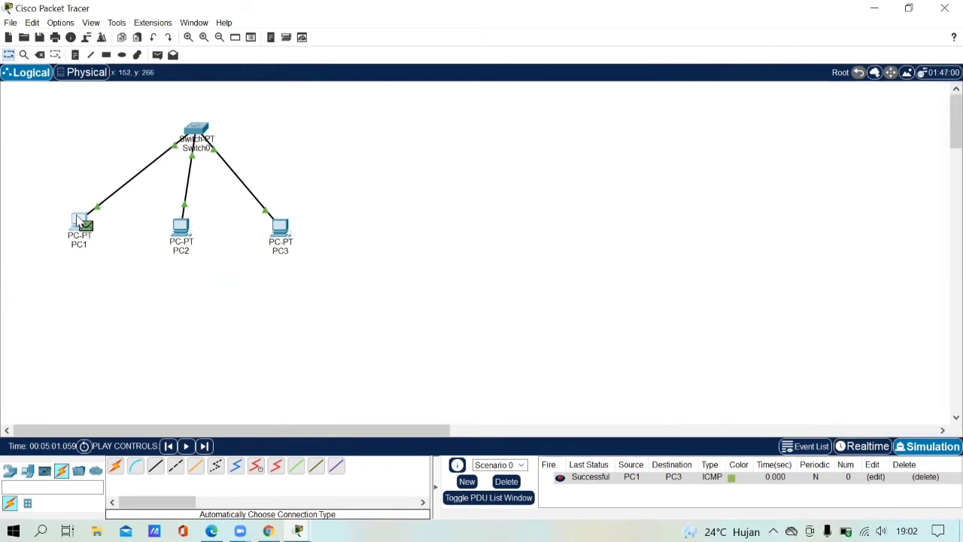
Step: Display PC1's ARP table by running arp -a in its Command Prompt, and close the PC1 window
left_click(78, 220)
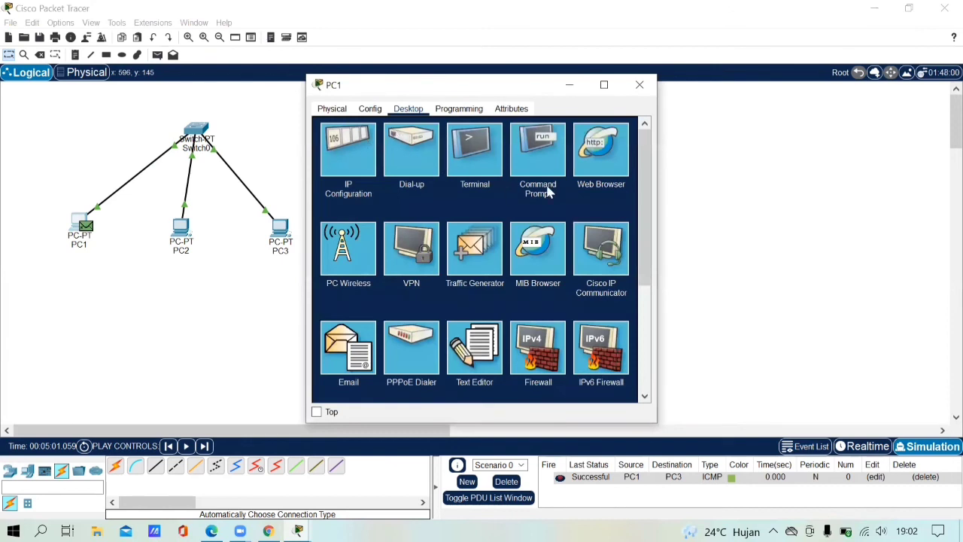
left_click(554, 150)
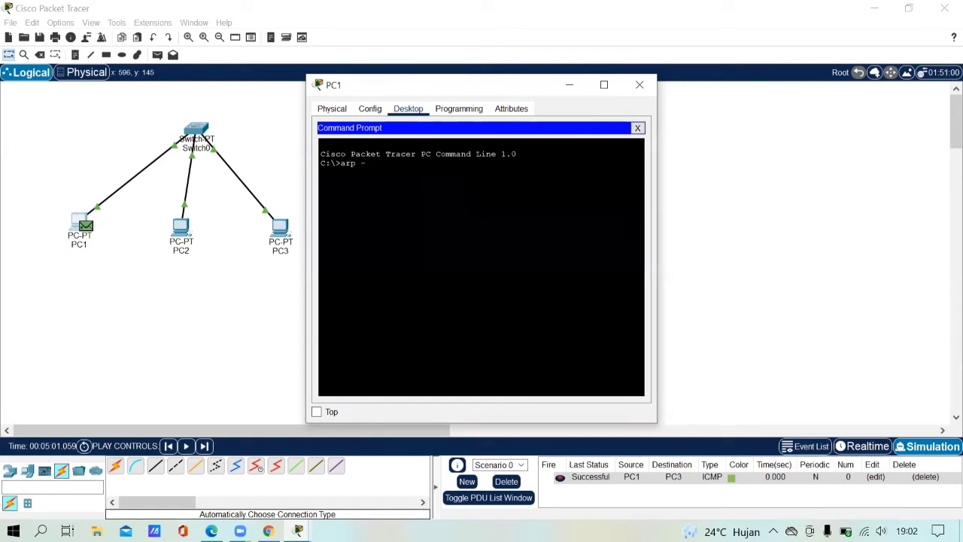
type("arp -a")
key("Return")
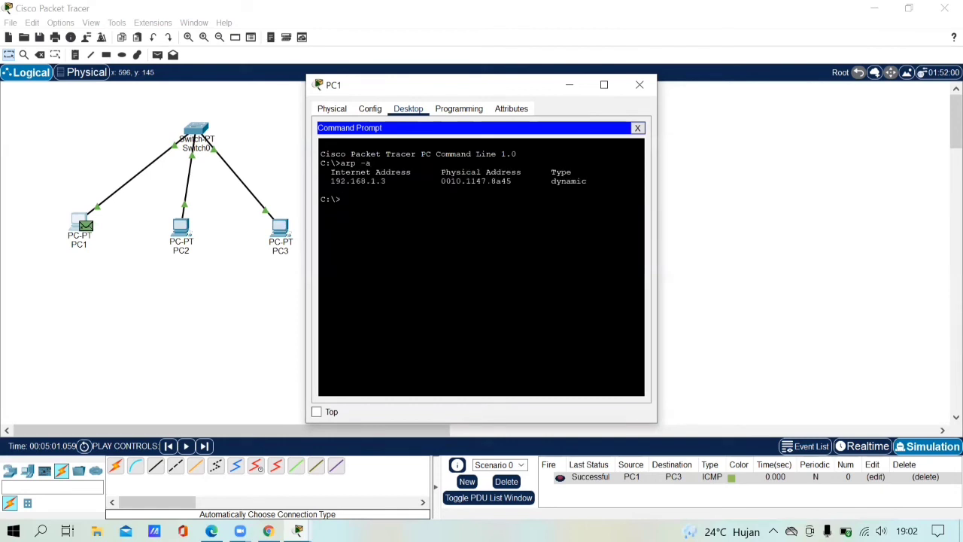
left_click(639, 85)
left_click(283, 228)
left_click(486, 167)
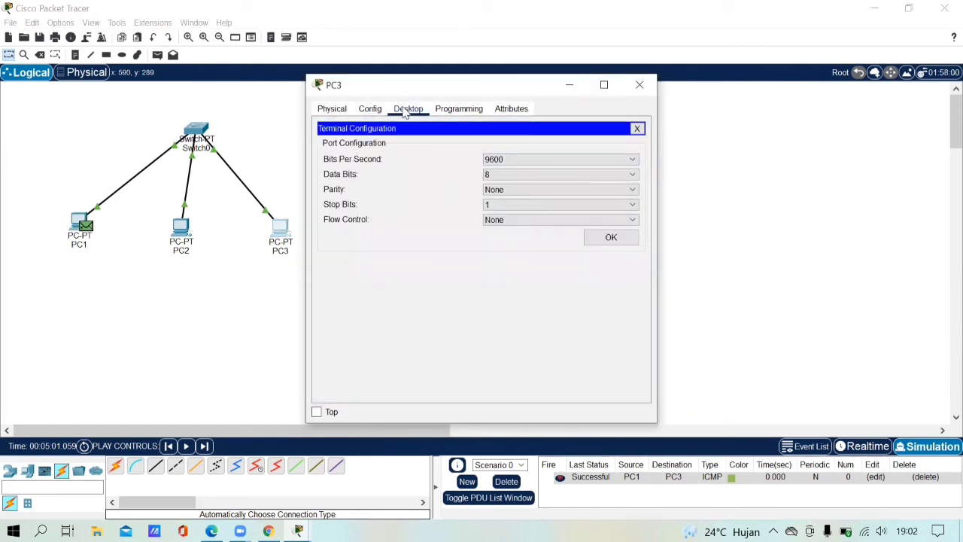
left_click(371, 109)
left_click(421, 110)
left_click(639, 84)
left_click(181, 230)
left_click(640, 84)
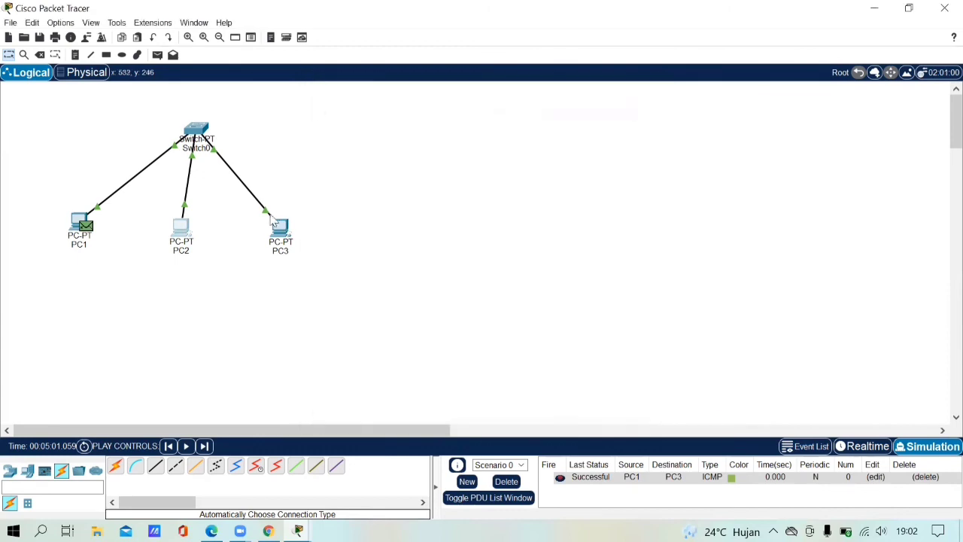
Step: Display PC3's ARP table by running arp -a in its Command Prompt, and close the PC3 window
left_click(280, 228)
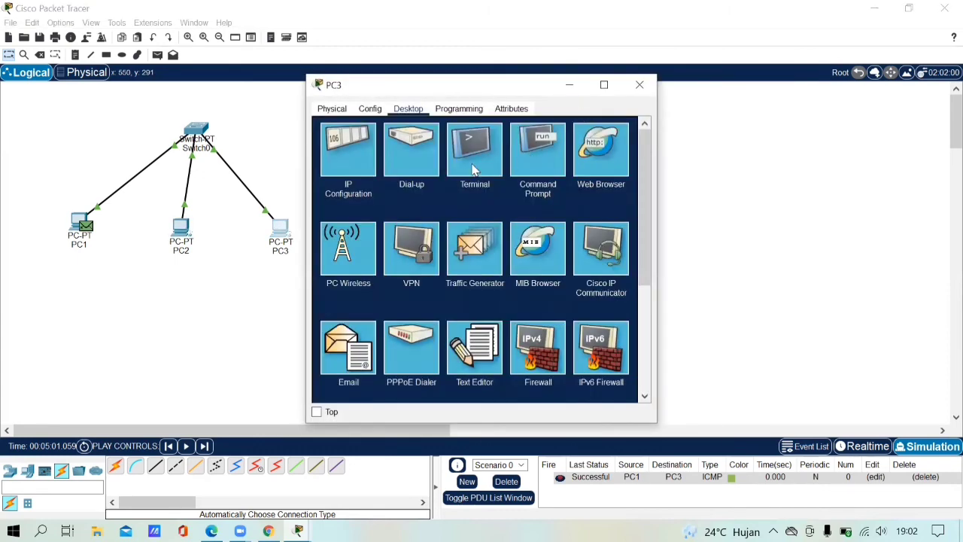
left_click(525, 154)
type("arp -a")
key("Return")
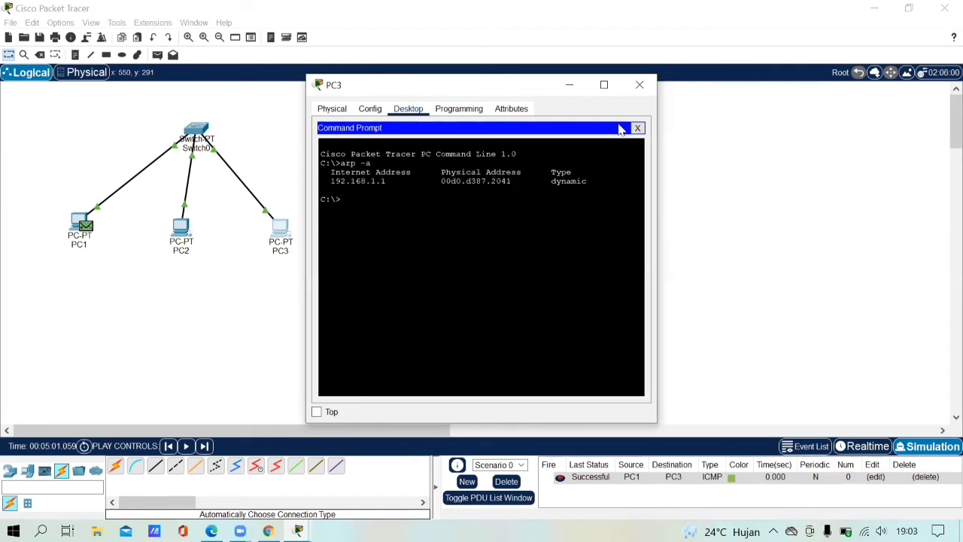
left_click(640, 85)
Step: Display PC2's ARP table by running arp -a in its Command Prompt, and close the PC2 window
left_click(180, 228)
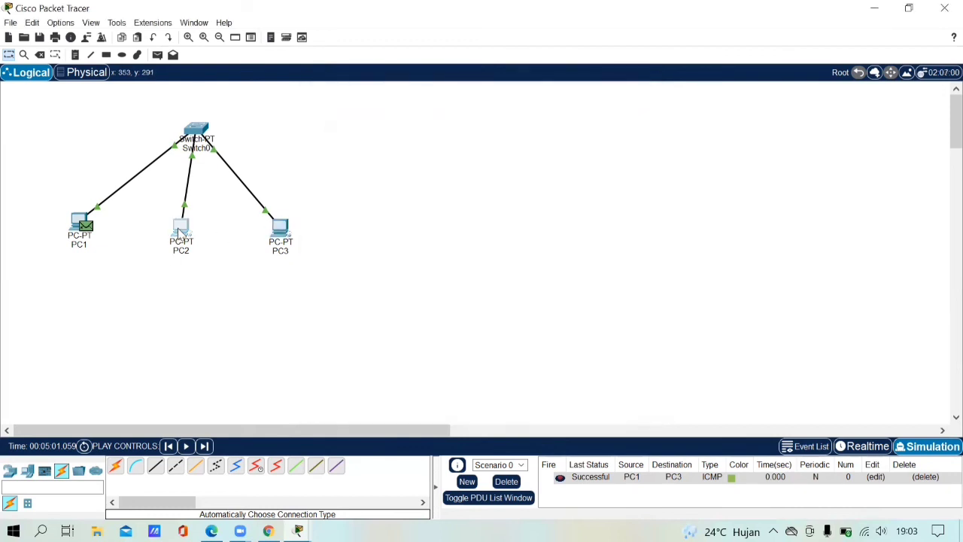
left_click(534, 155)
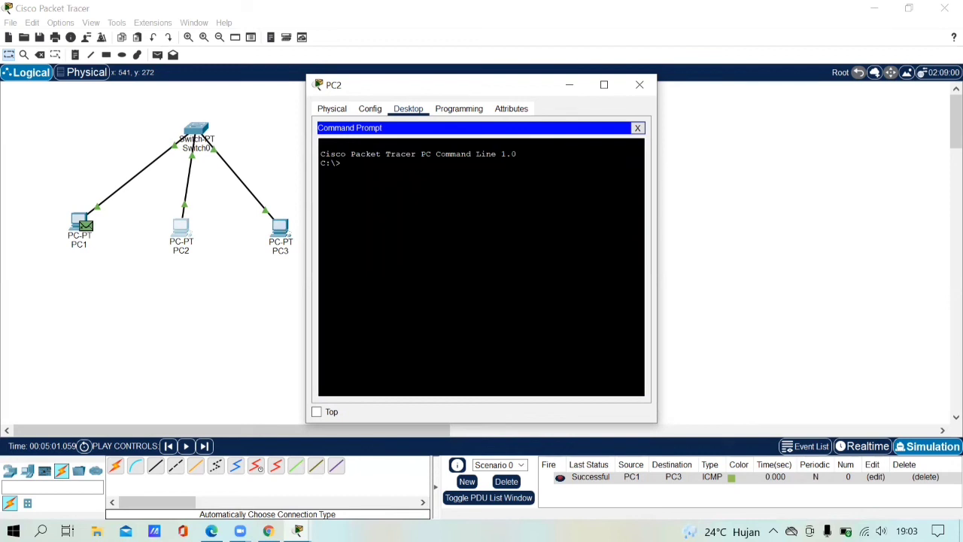
type("arp -a")
key("Return")
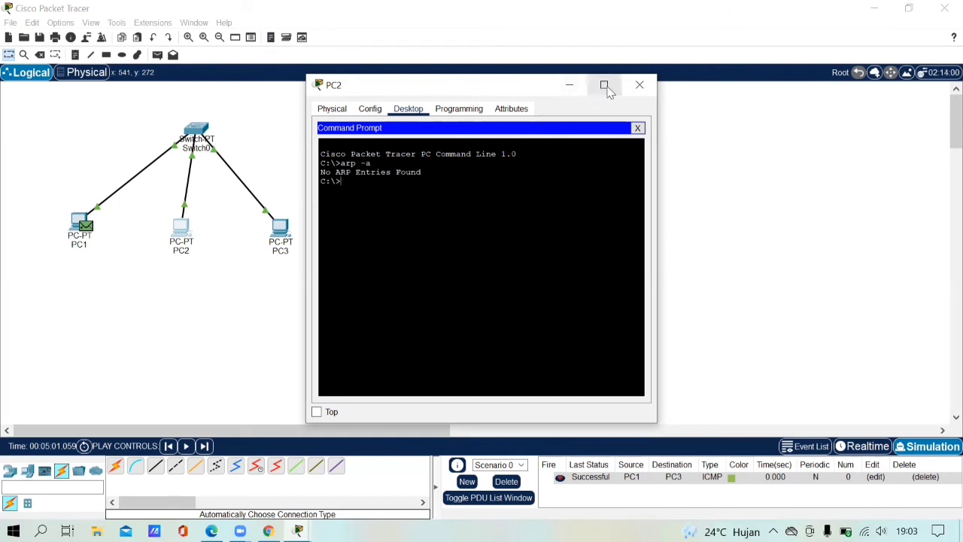
left_click(641, 86)
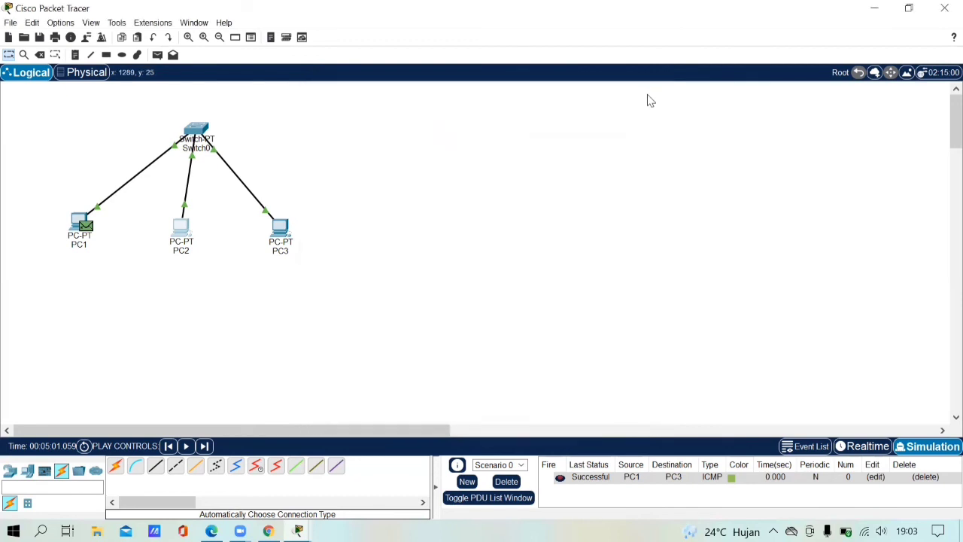